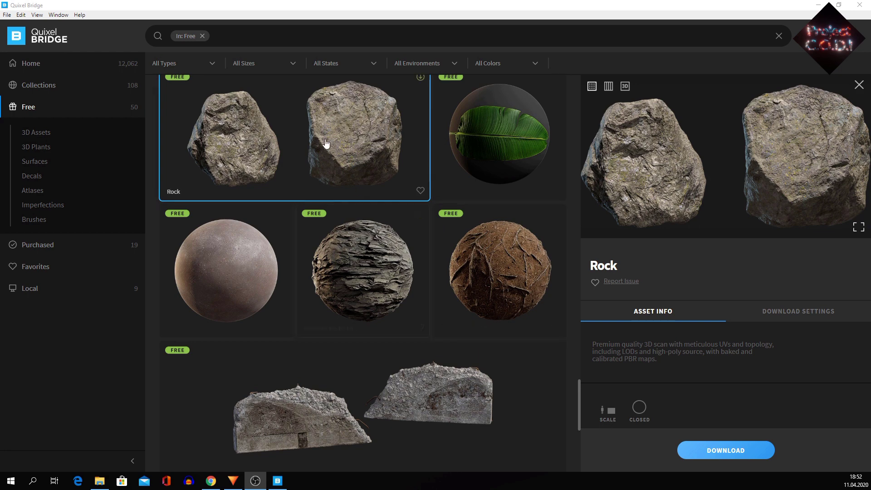
Download the free Rock scan from its details panel
left_click(727, 451)
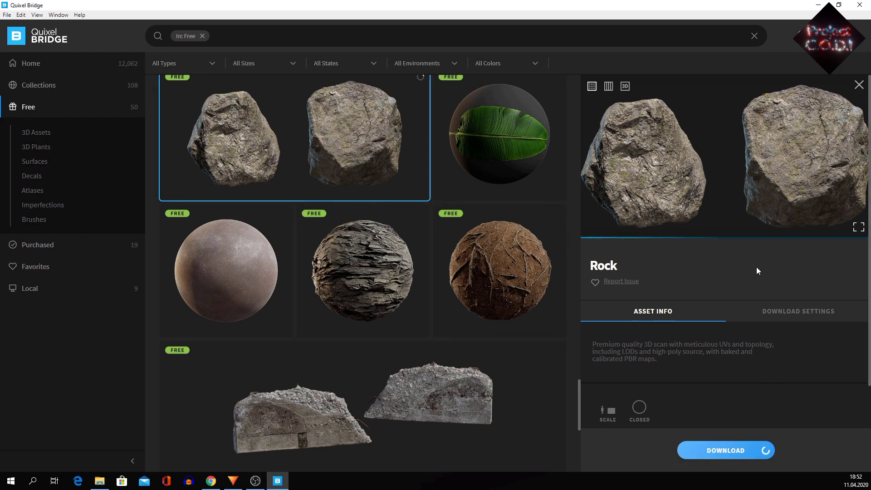
scroll(418, 231, "up", 3)
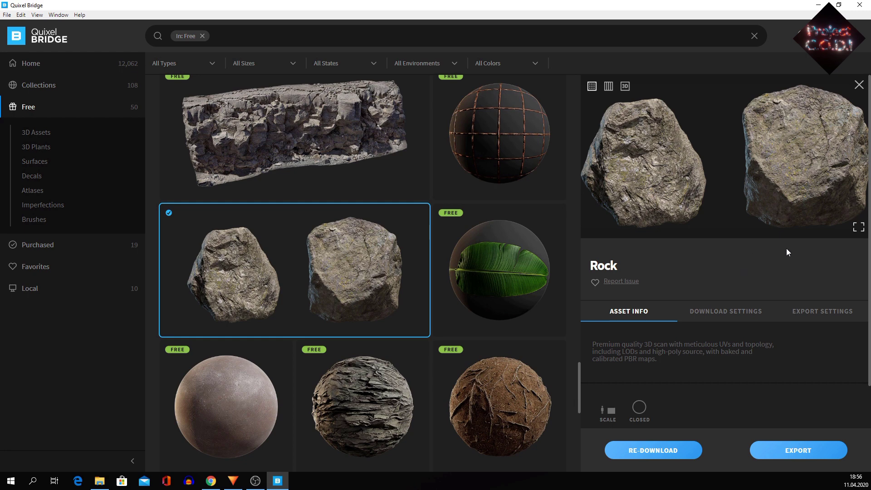
In the Rock's export settings, choose Unreal Engine as the target with engine version 4.24
scroll(786, 249, "down", 3)
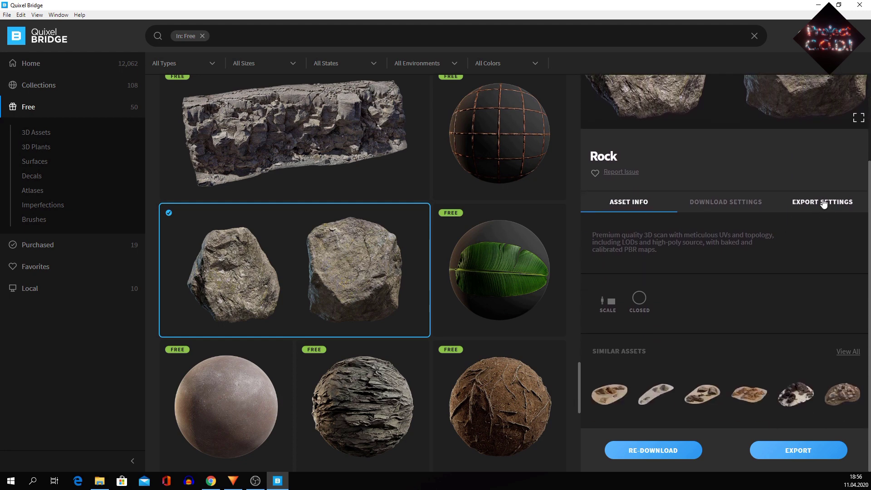
left_click(793, 458)
scroll(783, 192, "up", 3)
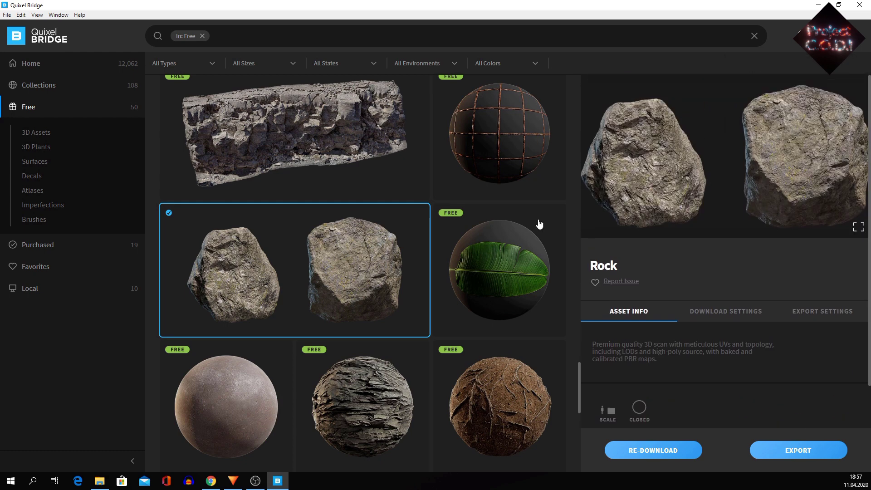
left_click(820, 313)
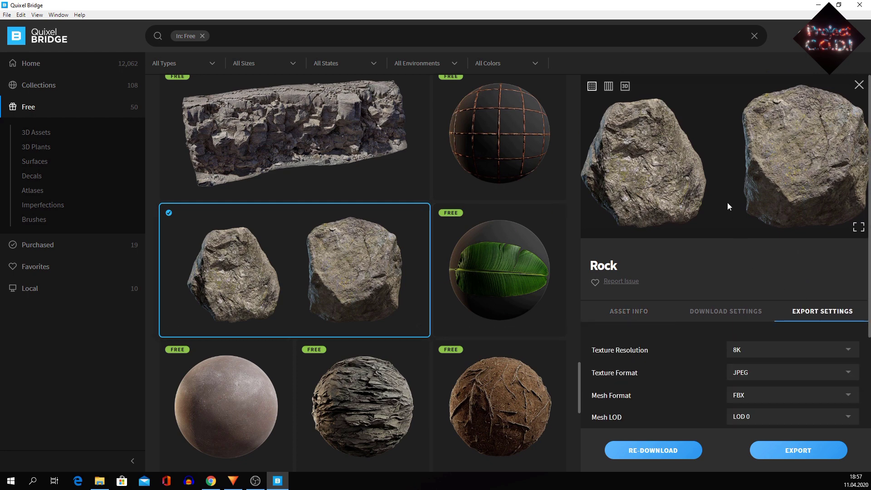
scroll(728, 202, "down", 3)
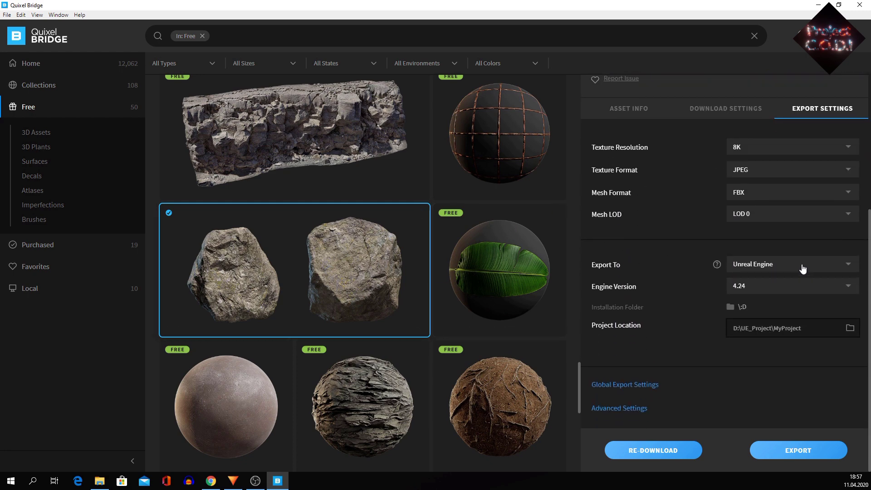
left_click(803, 269)
left_click(774, 169)
left_click(763, 287)
left_click(760, 305)
Set the Unreal installation folder to D:\UE\UE_4.24 so the plugin installs
left_click(740, 310)
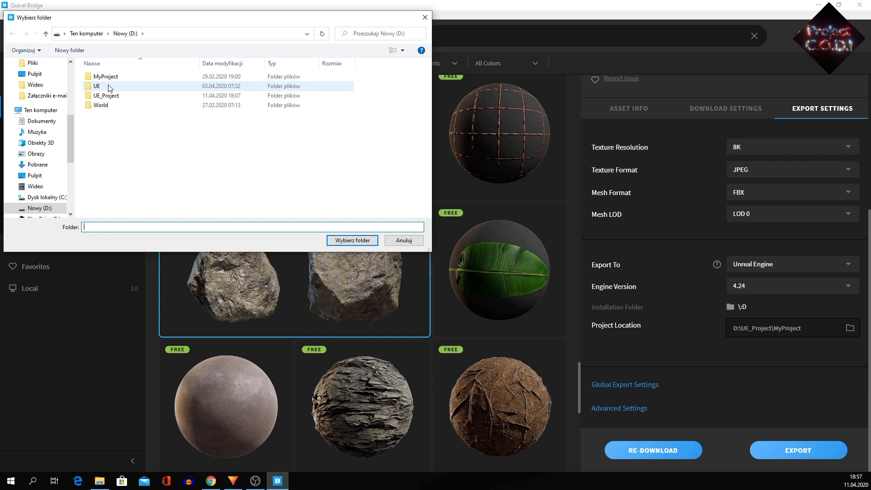
double_click(110, 87)
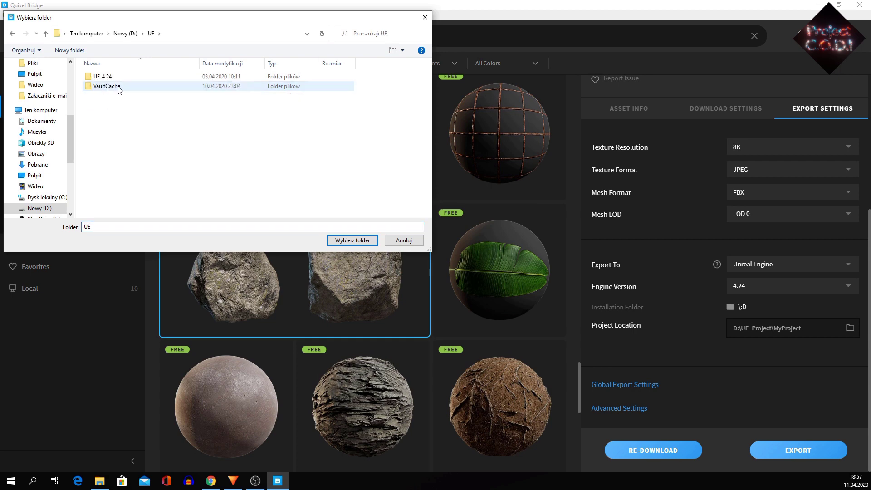
left_click(110, 77)
double_click(110, 77)
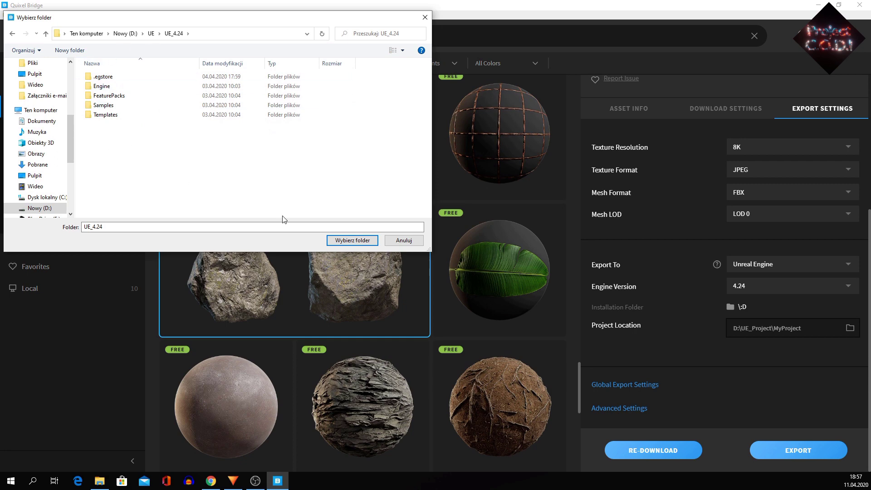
left_click(345, 240)
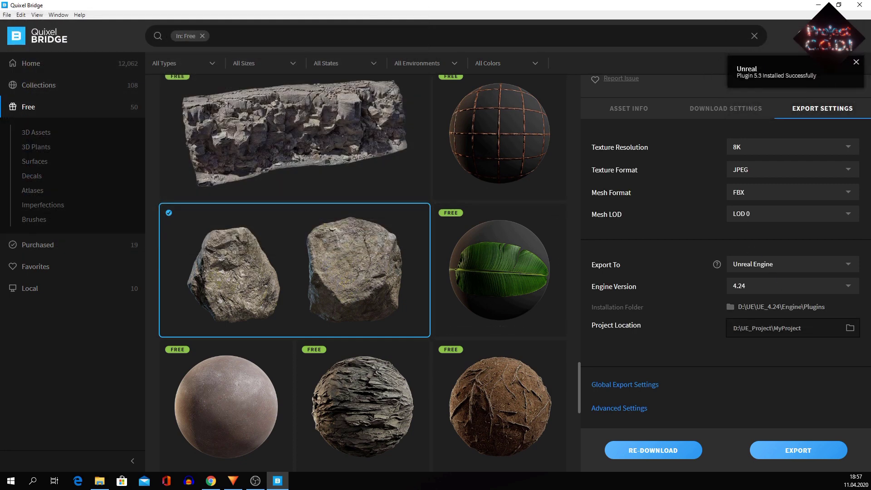
Set the project location to D:\UE_Project\MyProject
left_click(849, 328)
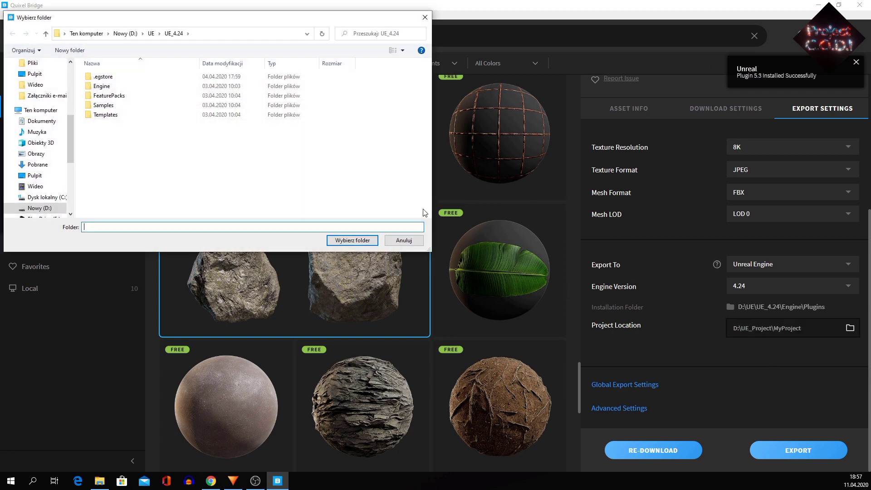
left_click(151, 33)
left_click(125, 33)
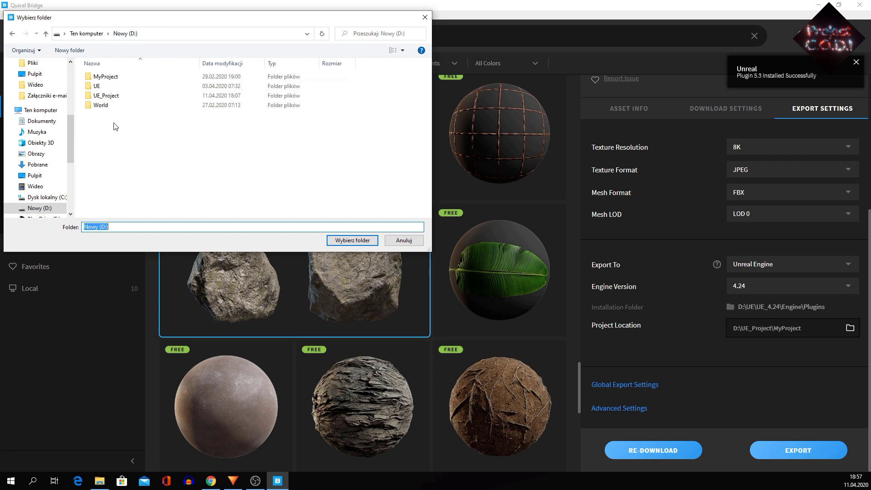
left_click(111, 87)
double_click(111, 96)
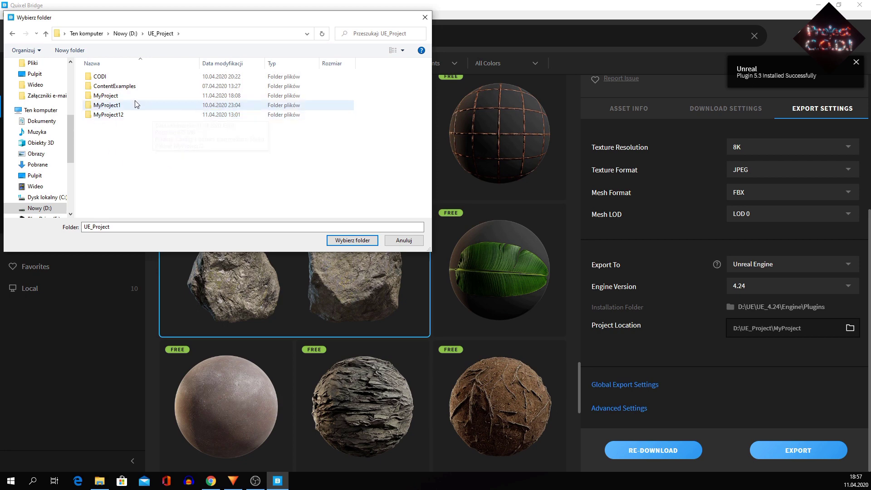
left_click(106, 97)
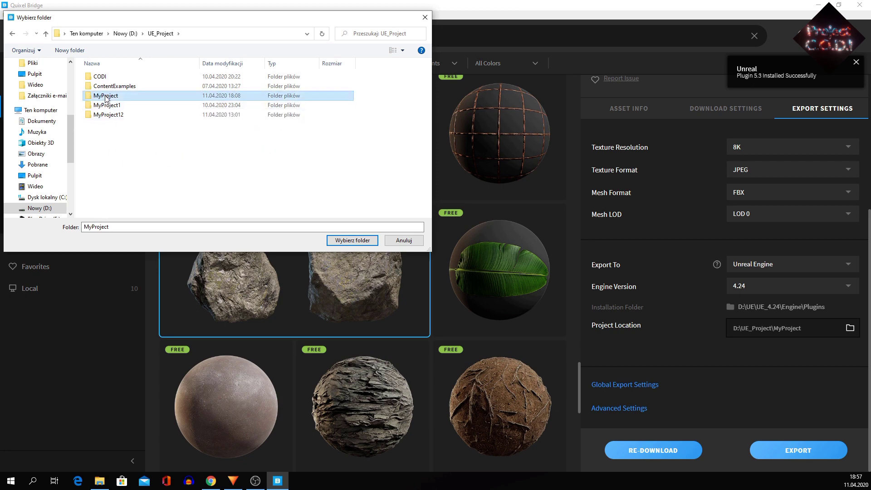
double_click(107, 97)
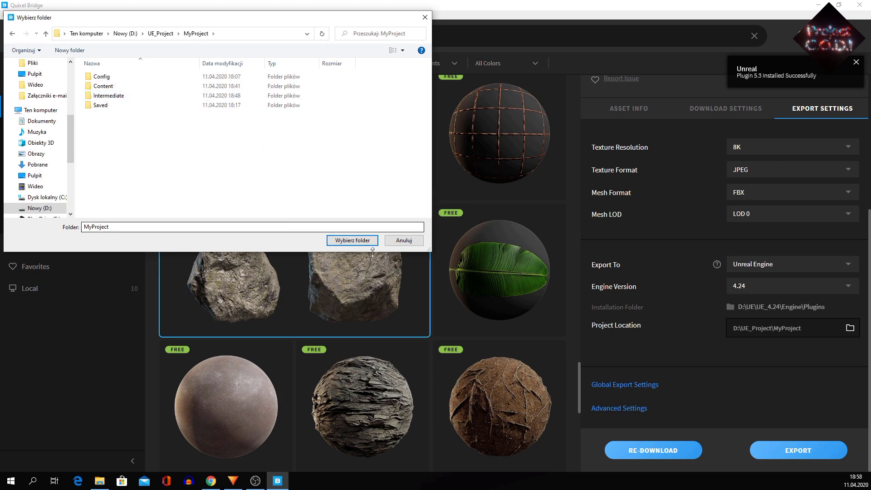
left_click(356, 241)
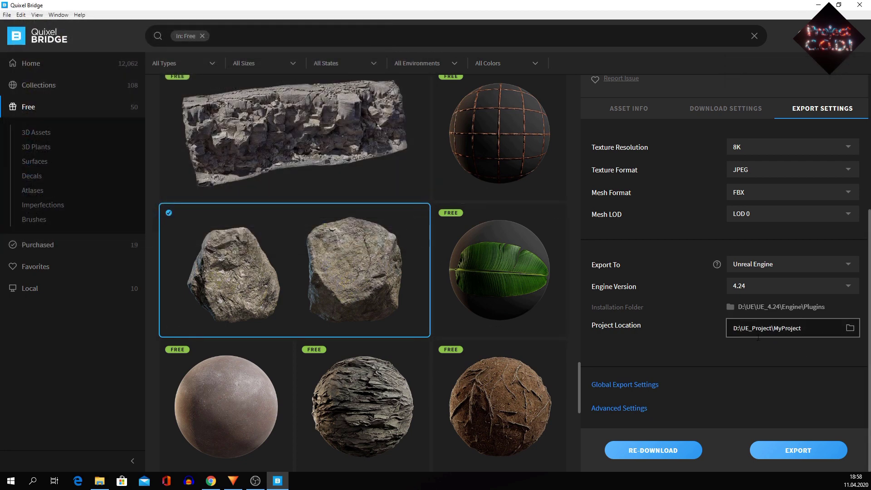
Export the Rock from its details panel to the Unreal project
left_click(801, 453)
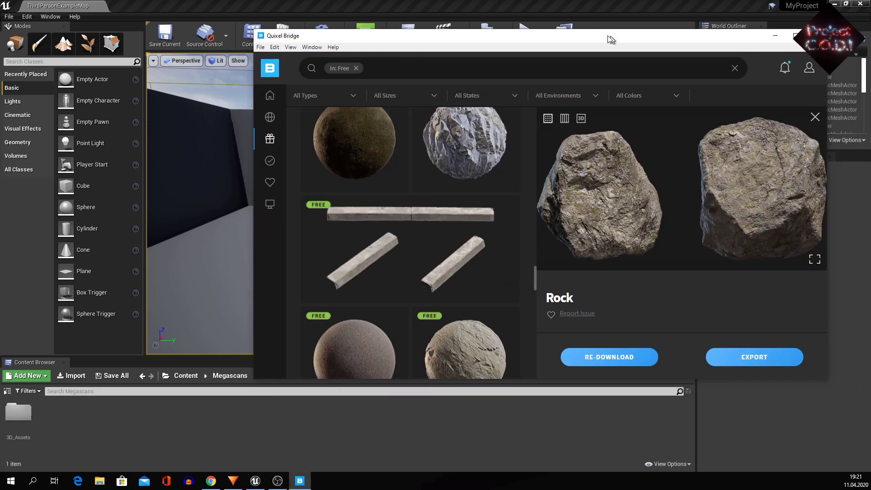
Review the export settings, export the Rock again, and close Bridge to return to Unreal Editor
scroll(680, 277, "down", 3)
scroll(679, 276, "down", 2)
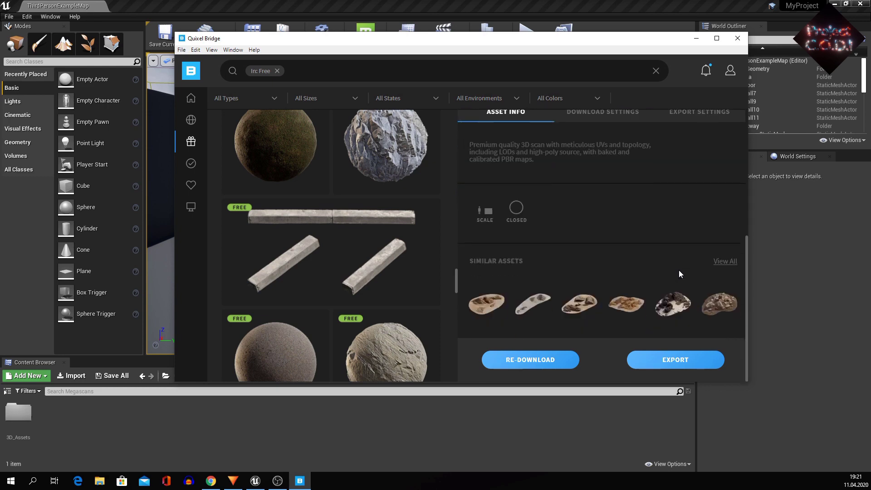
left_click(698, 111)
scroll(669, 236, "down", 2)
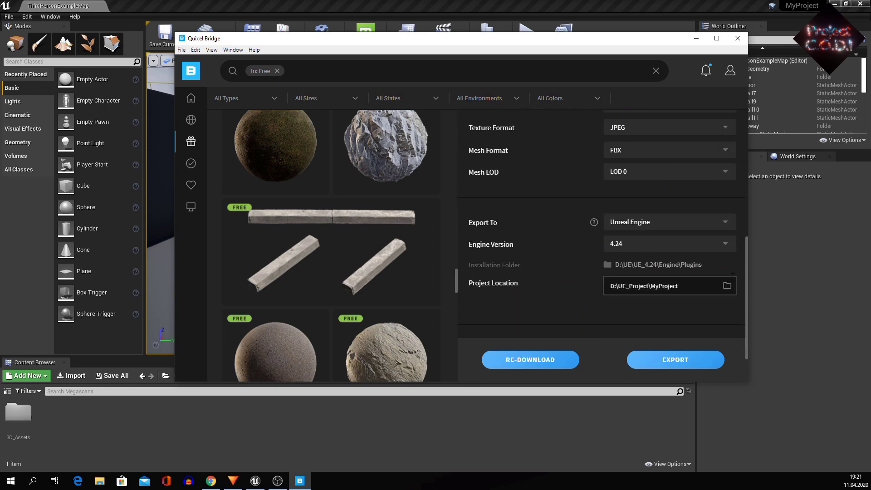
left_click(680, 361)
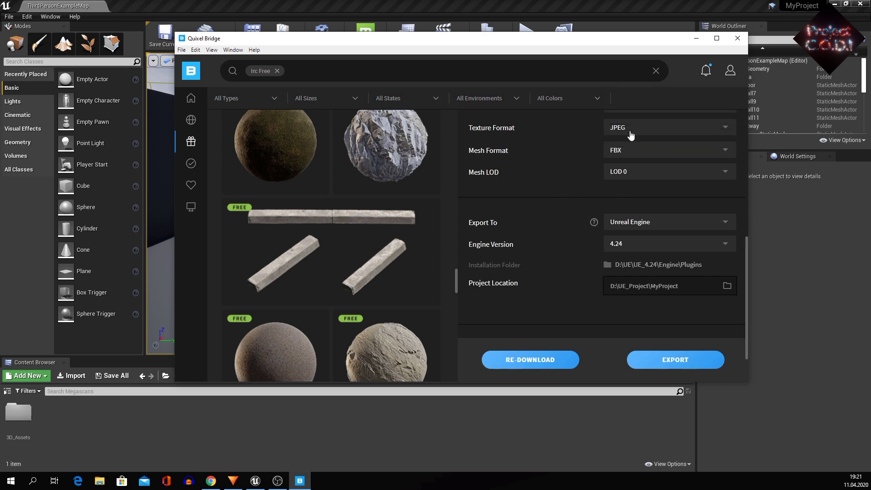
left_click(739, 41)
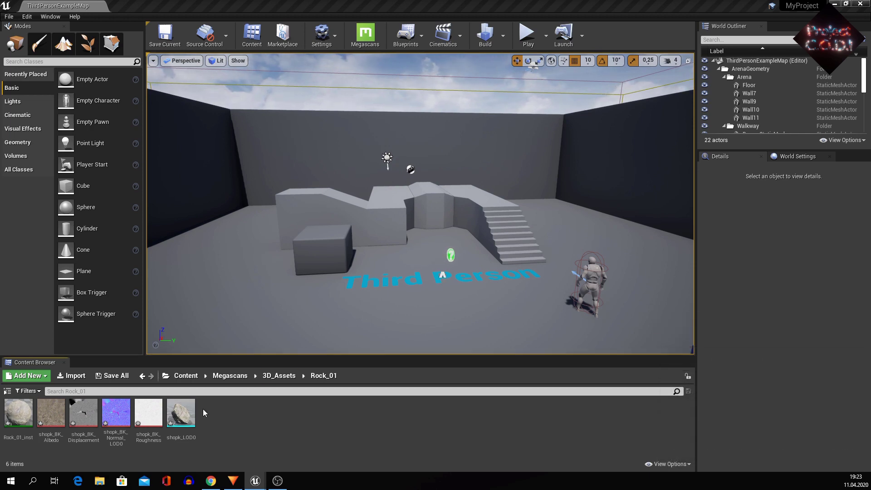
Drag shopk_LOD0 from the Content Browser into the level near the Third Person text
left_click_drag(182, 413, 407, 299)
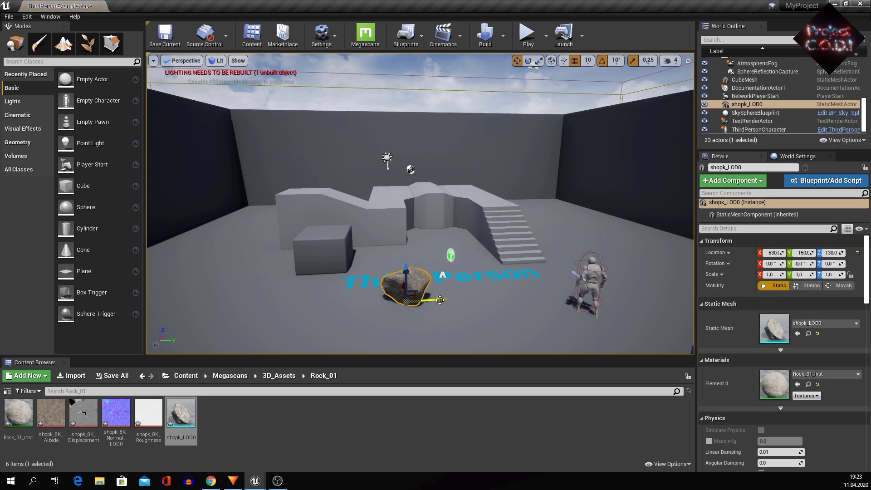